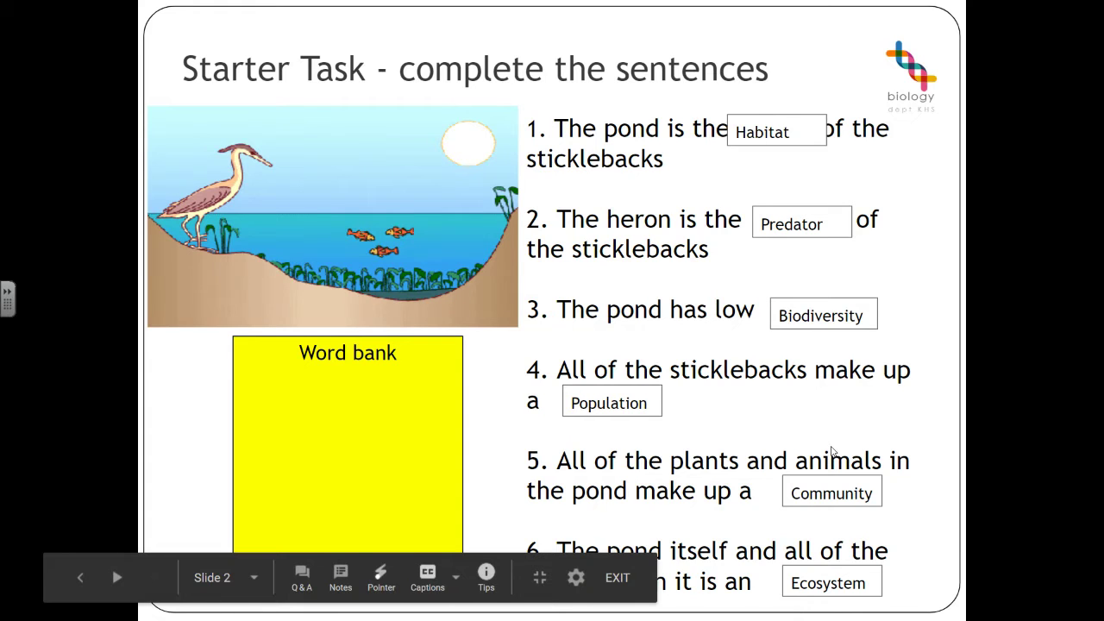
- Exit the Starter Task slideshow to edit the 5.1 Food Webs Starter deck
{"action": "key", "text": "Escape"}
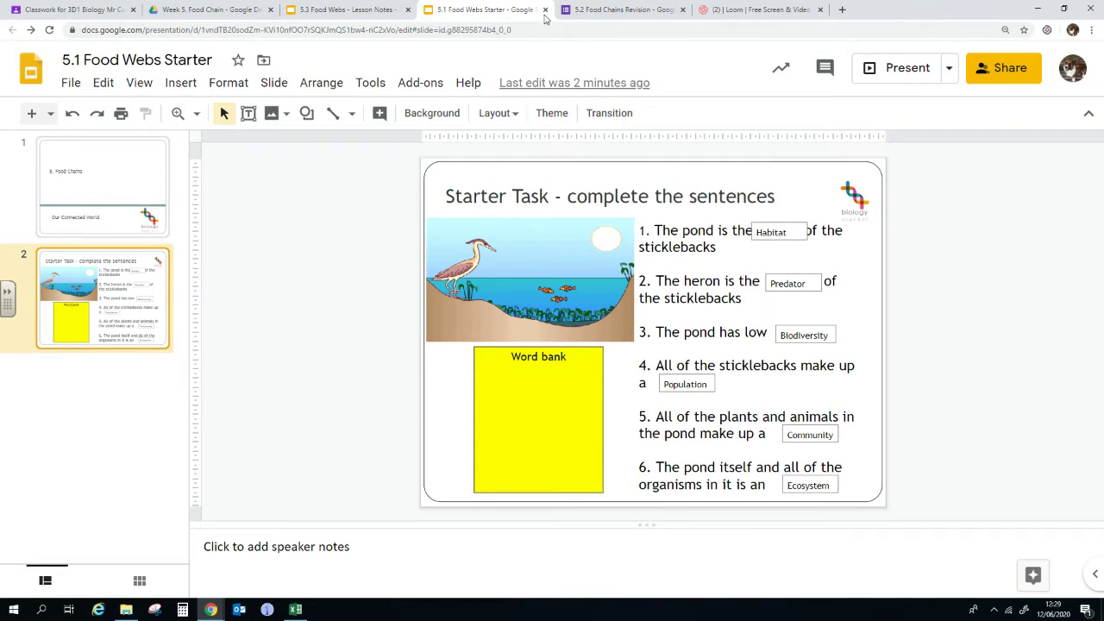
- Close the starter deck and check the grass question's correct answer, Producer, in the revision quiz
{"action": "left_click", "coordinate": [545, 10]}
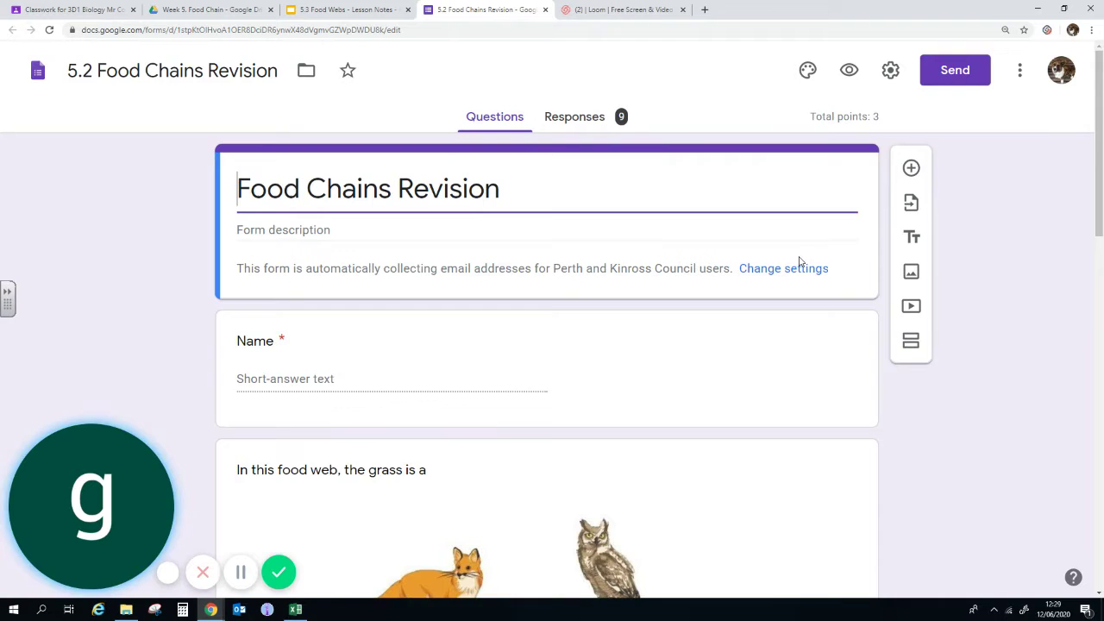
{"action": "scroll", "coordinate": [850, 274], "scroll_direction": "down", "scroll_amount": 2}
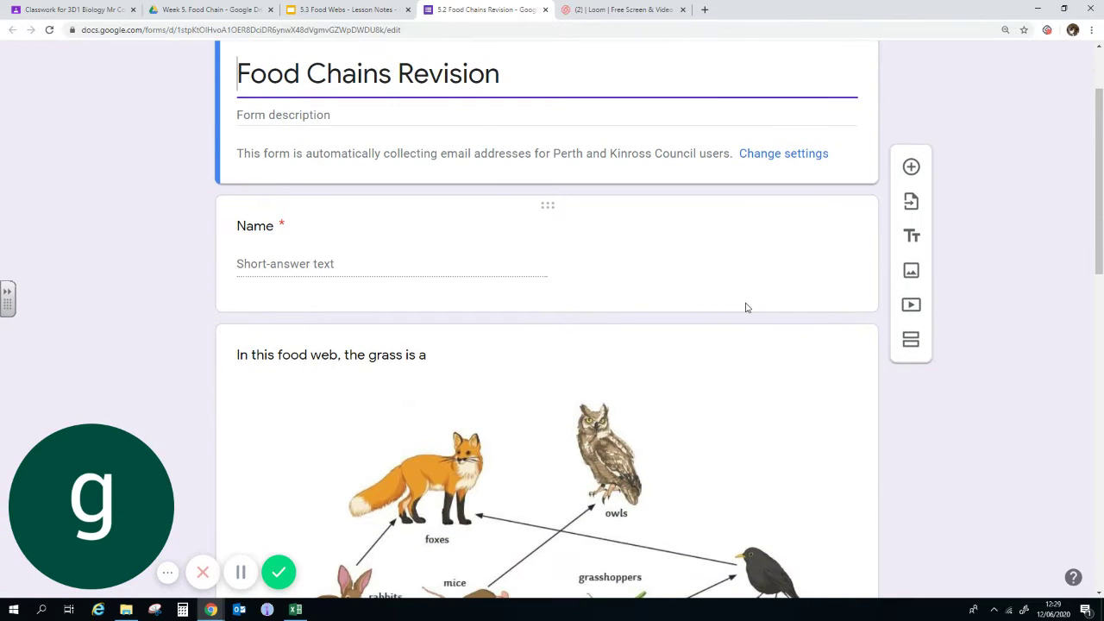
{"action": "scroll", "coordinate": [748, 319], "scroll_direction": "down", "scroll_amount": 3}
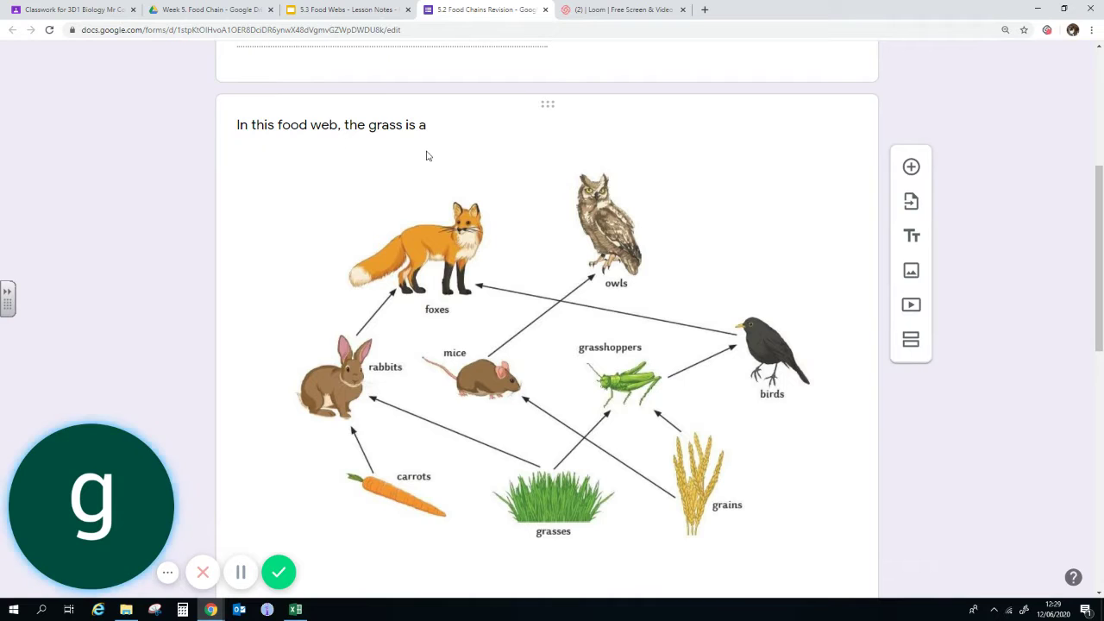
{"action": "scroll", "coordinate": [426, 172], "scroll_direction": "down", "scroll_amount": 1}
{"action": "scroll", "coordinate": [423, 189], "scroll_direction": "down", "scroll_amount": 3}
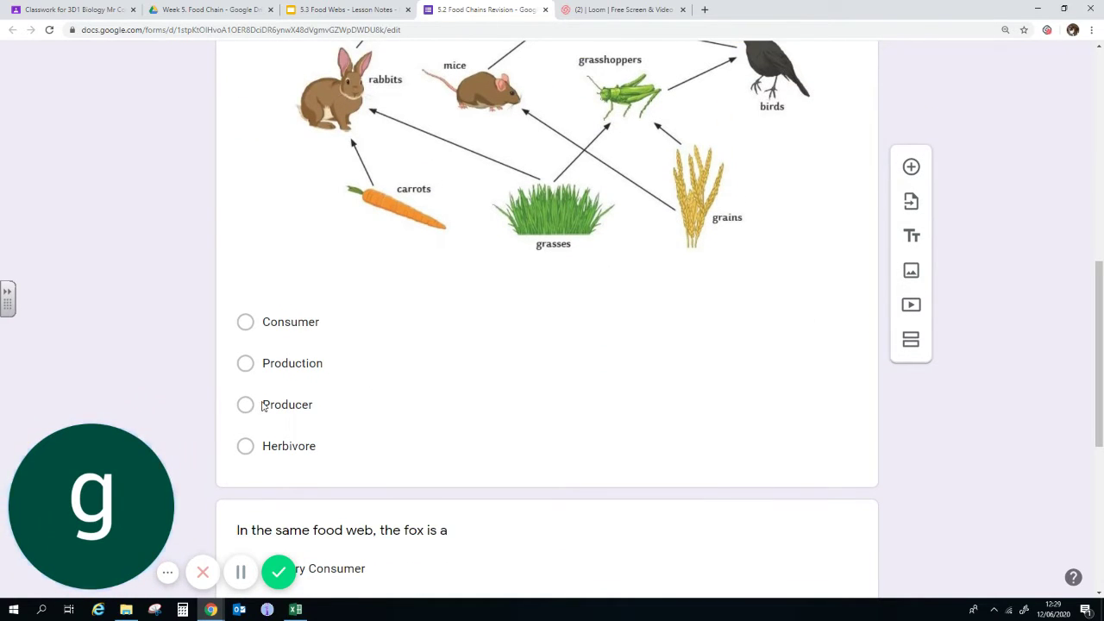
{"action": "left_click", "coordinate": [245, 408]}
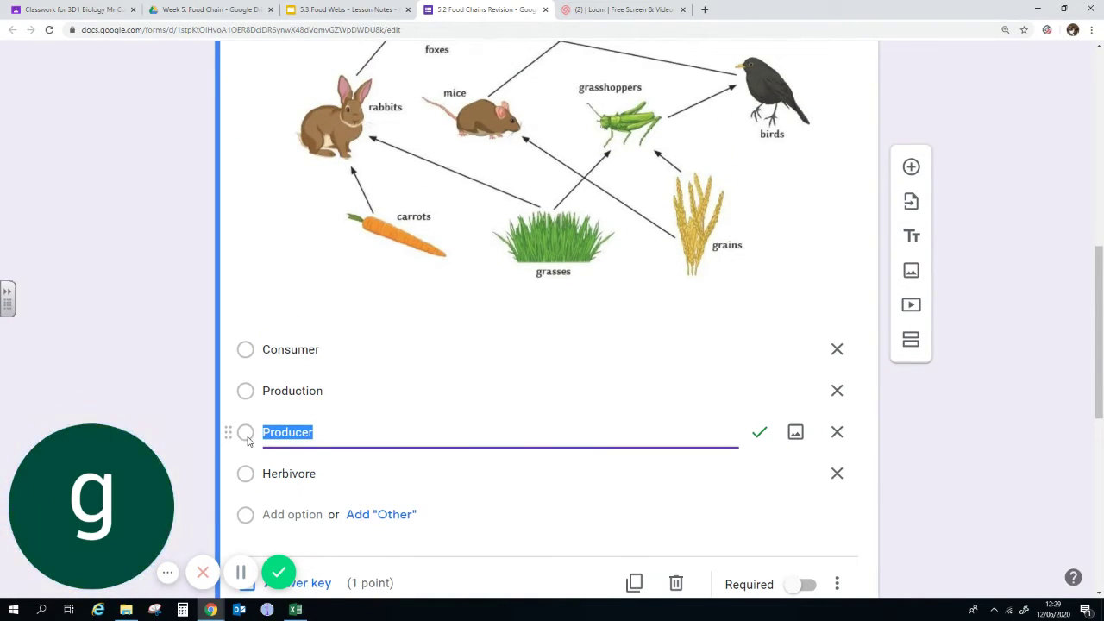
{"action": "left_click", "coordinate": [975, 439]}
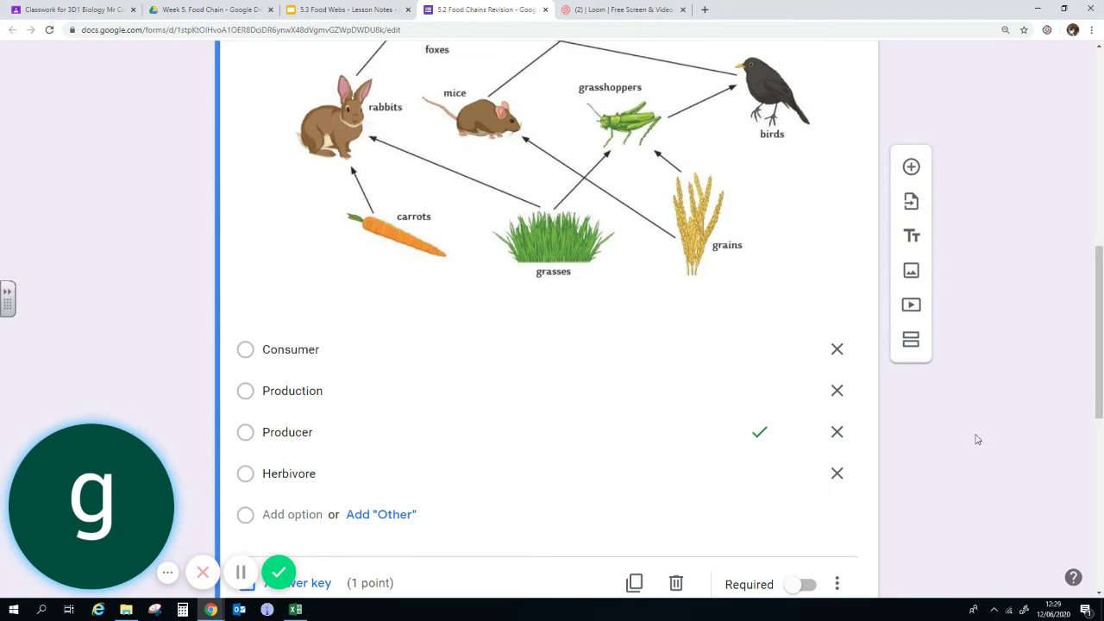
- Open the fox question to reveal its answer key, Carnivore
{"action": "scroll", "coordinate": [977, 442], "scroll_direction": "up", "scroll_amount": 1}
{"action": "scroll", "coordinate": [977, 441], "scroll_direction": "up", "scroll_amount": 1}
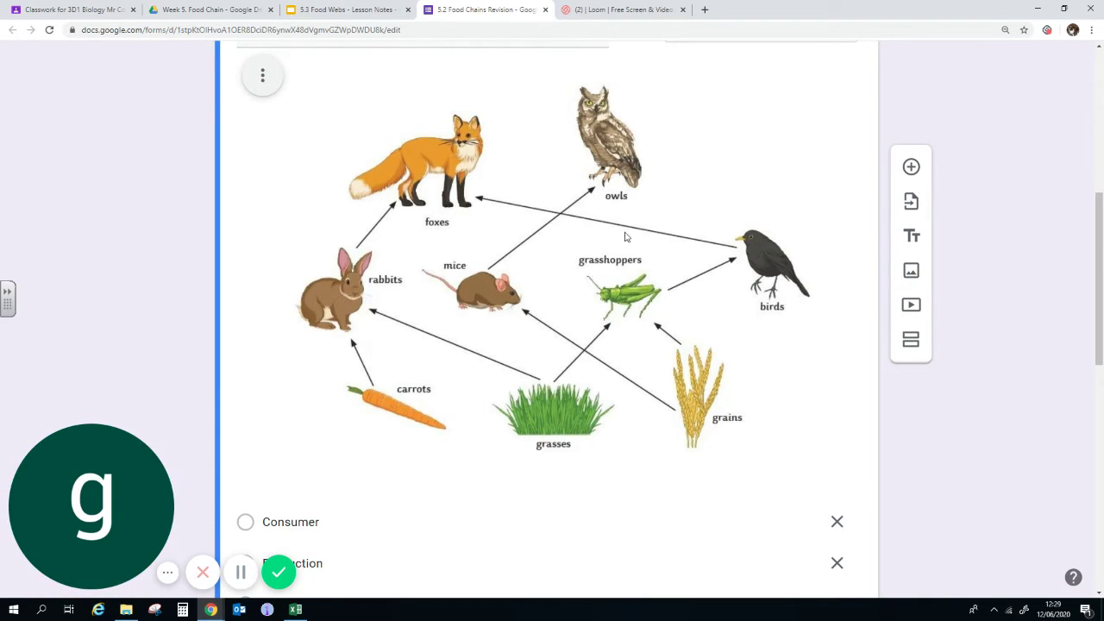
{"action": "scroll", "coordinate": [633, 300], "scroll_direction": "down", "scroll_amount": 7}
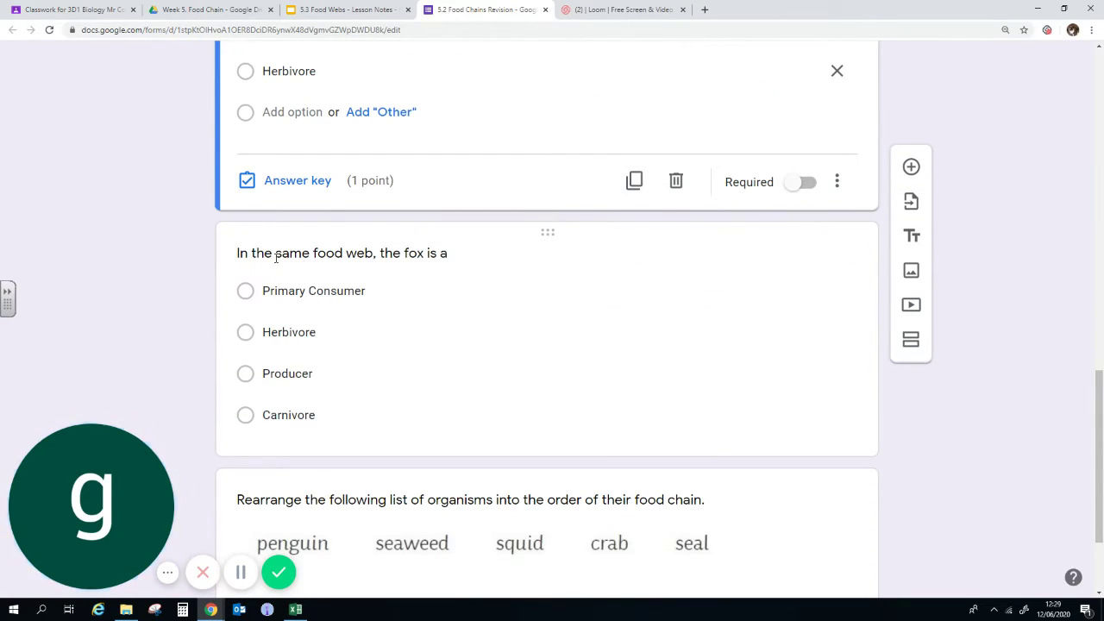
{"action": "scroll", "coordinate": [422, 268], "scroll_direction": "up", "scroll_amount": 6}
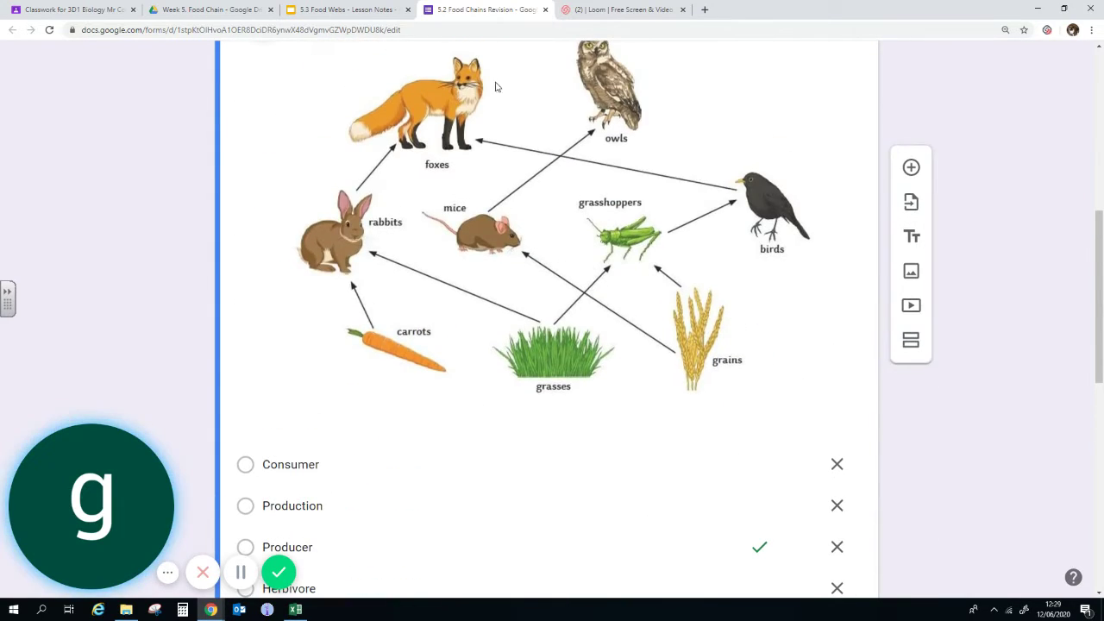
{"action": "scroll", "coordinate": [544, 313], "scroll_direction": "down", "scroll_amount": 6}
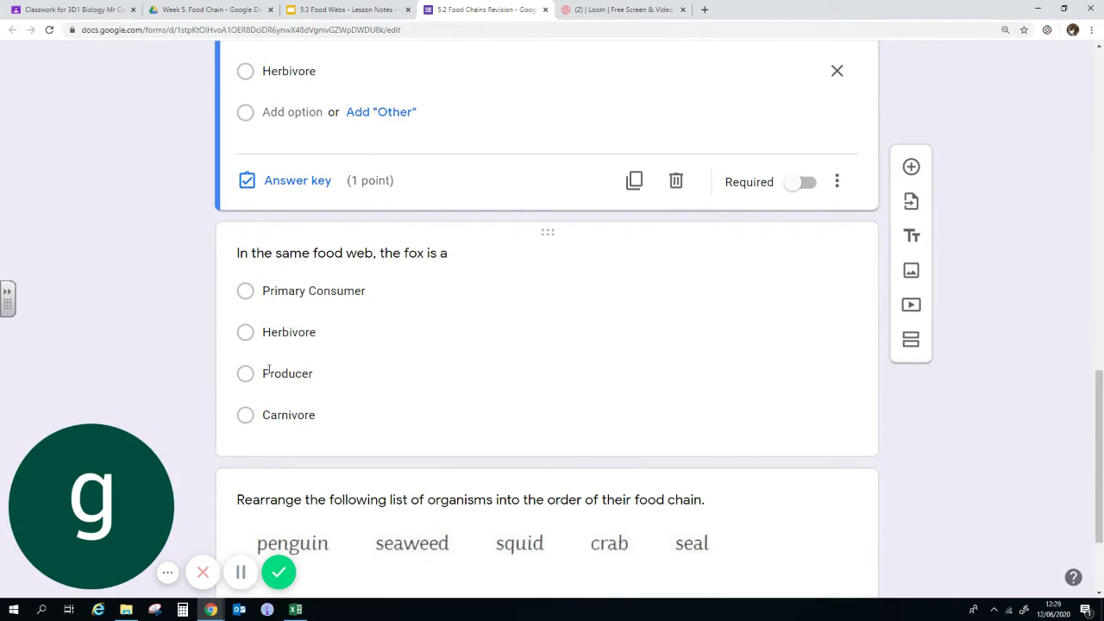
{"action": "left_click", "coordinate": [242, 427]}
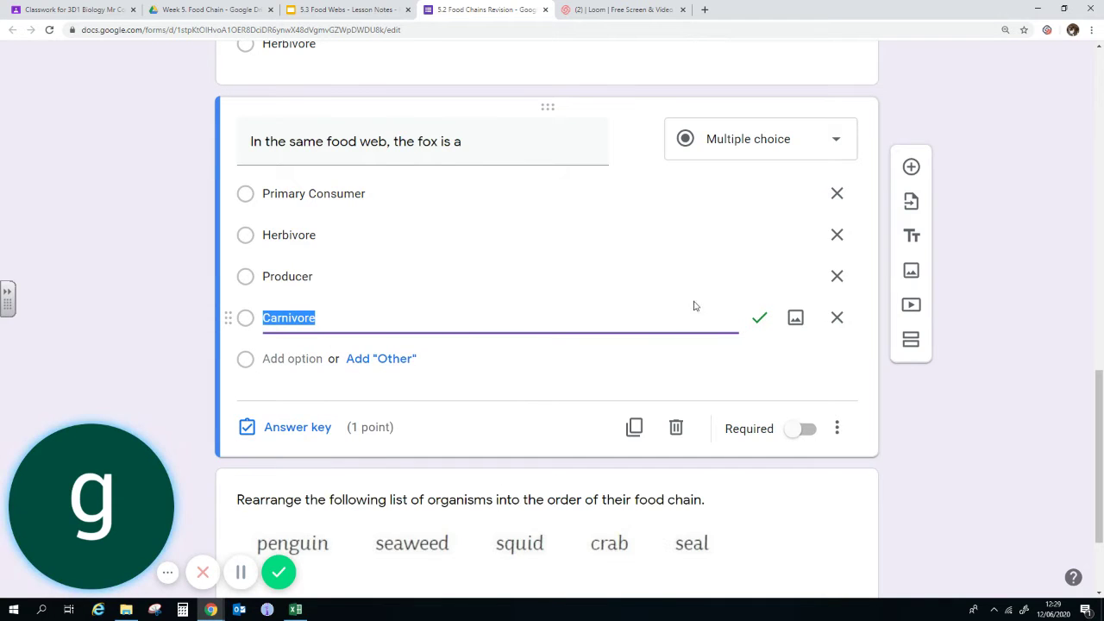
- Reveal the rearrange question's answer, 'seaweed crab squid penguin seal', then deselect the organisms image
{"action": "scroll", "coordinate": [1018, 376], "scroll_direction": "down", "scroll_amount": 2}
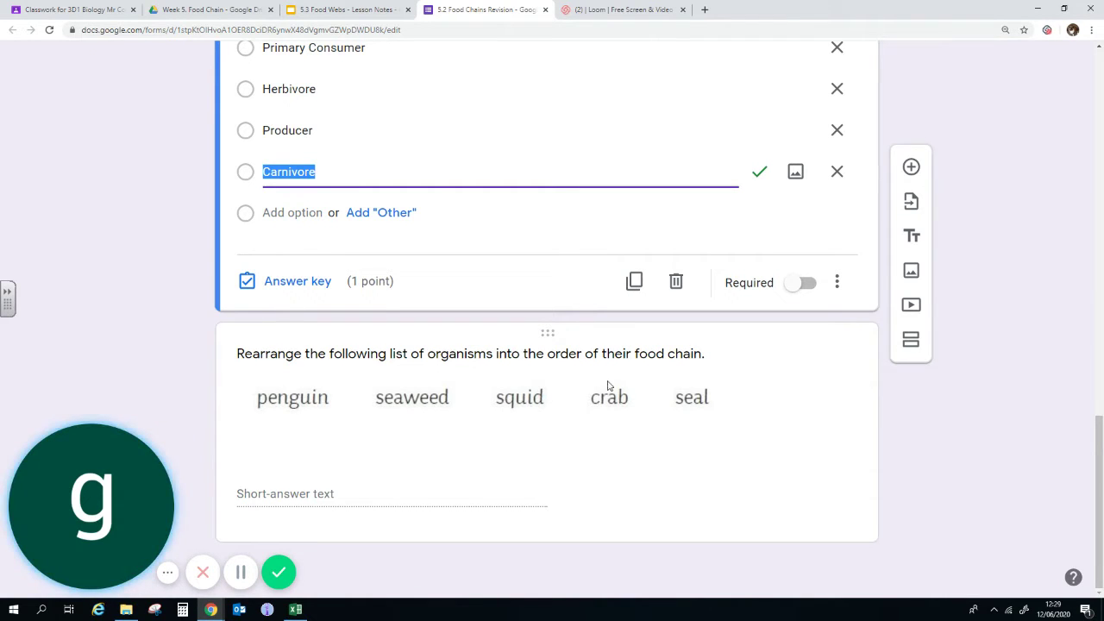
{"action": "left_click", "coordinate": [425, 407]}
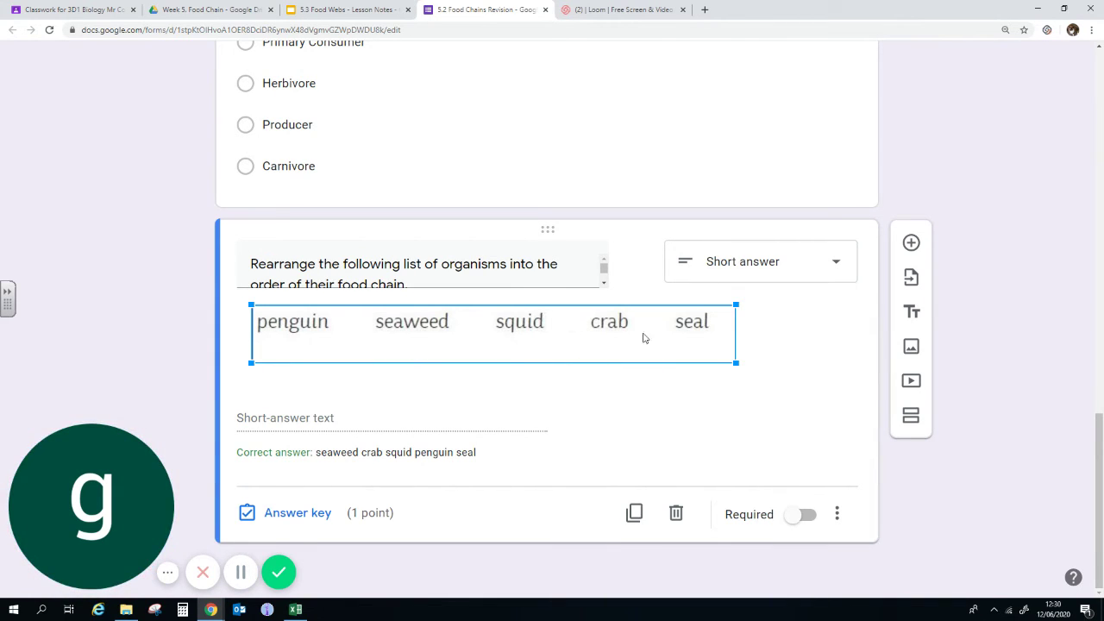
{"action": "left_click", "coordinate": [134, 373]}
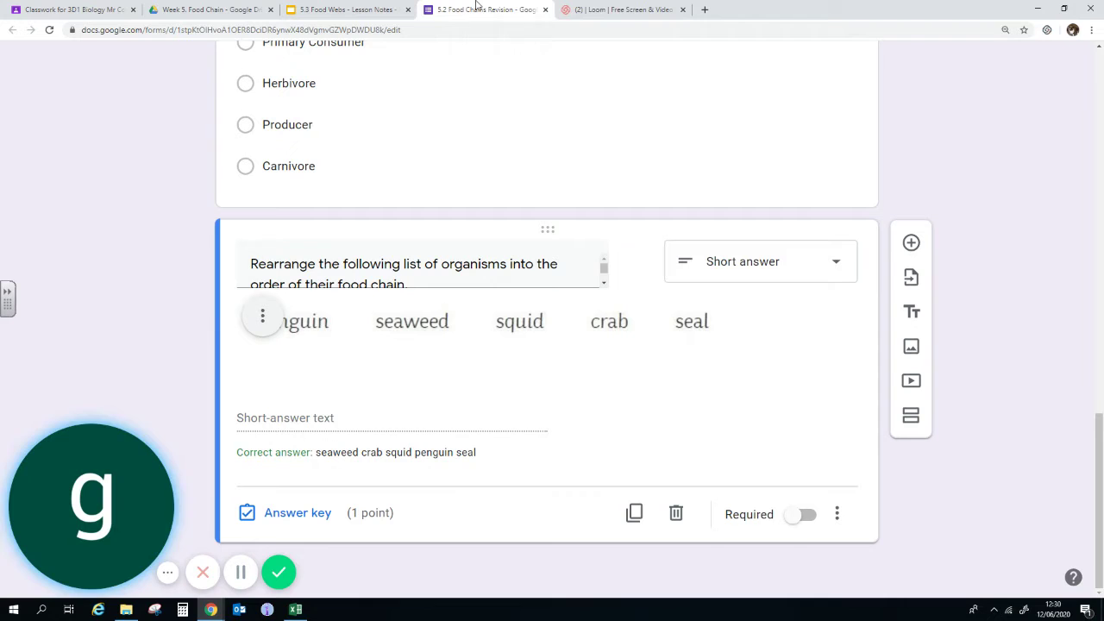
- Close the quiz and show slide 1 of the 5.3 Food Webs - Lesson Notes deck in the editor
{"action": "left_click", "coordinate": [545, 10]}
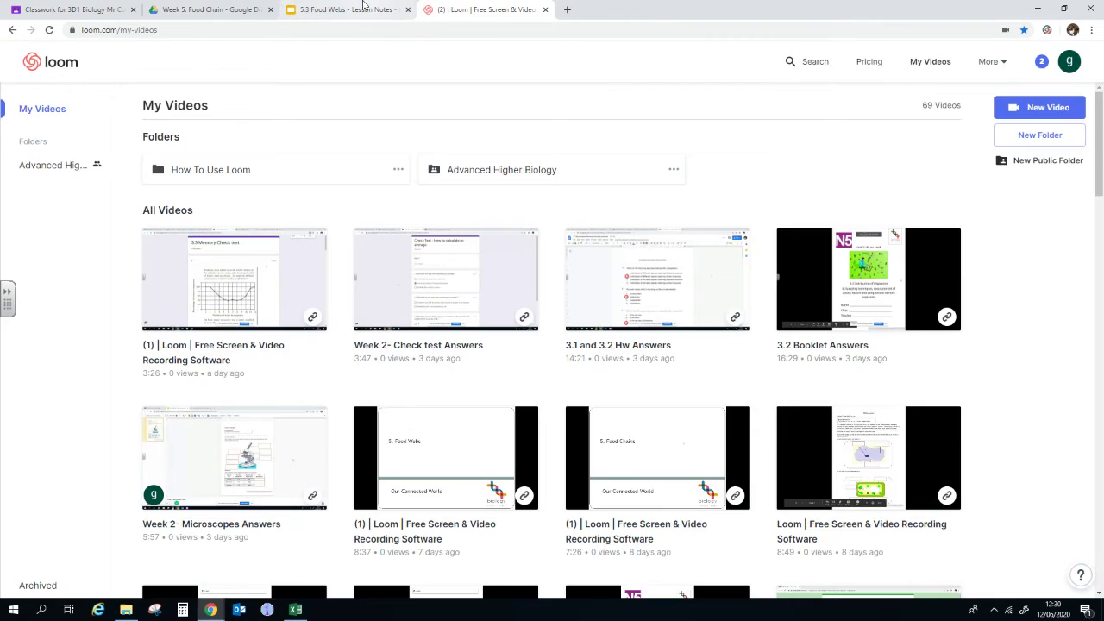
{"action": "left_click", "coordinate": [362, 10]}
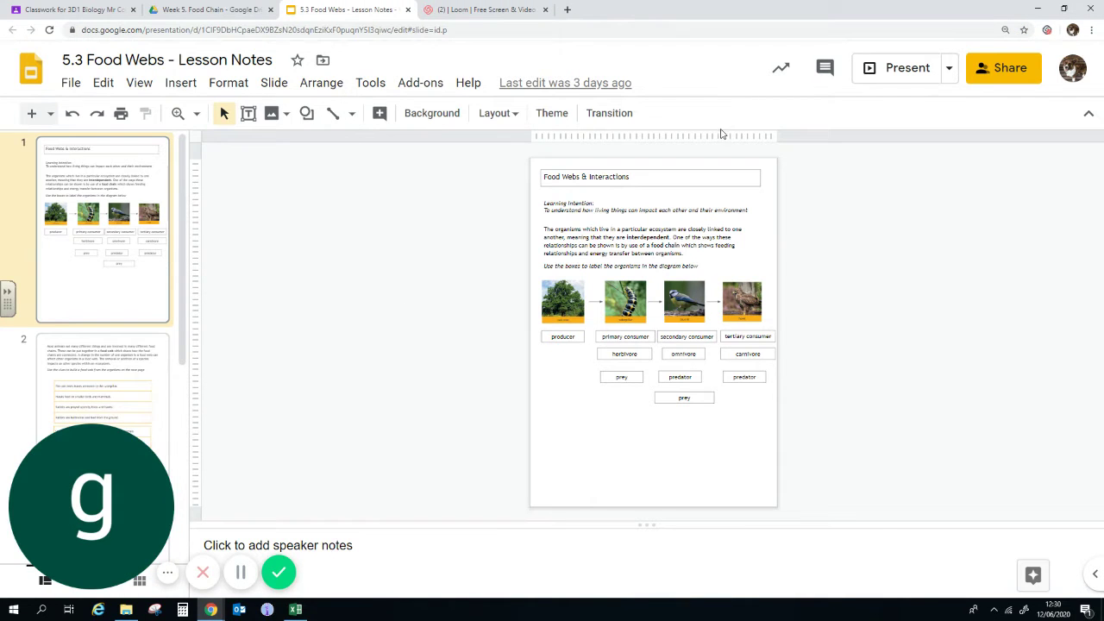
{"action": "left_click", "coordinate": [897, 67]}
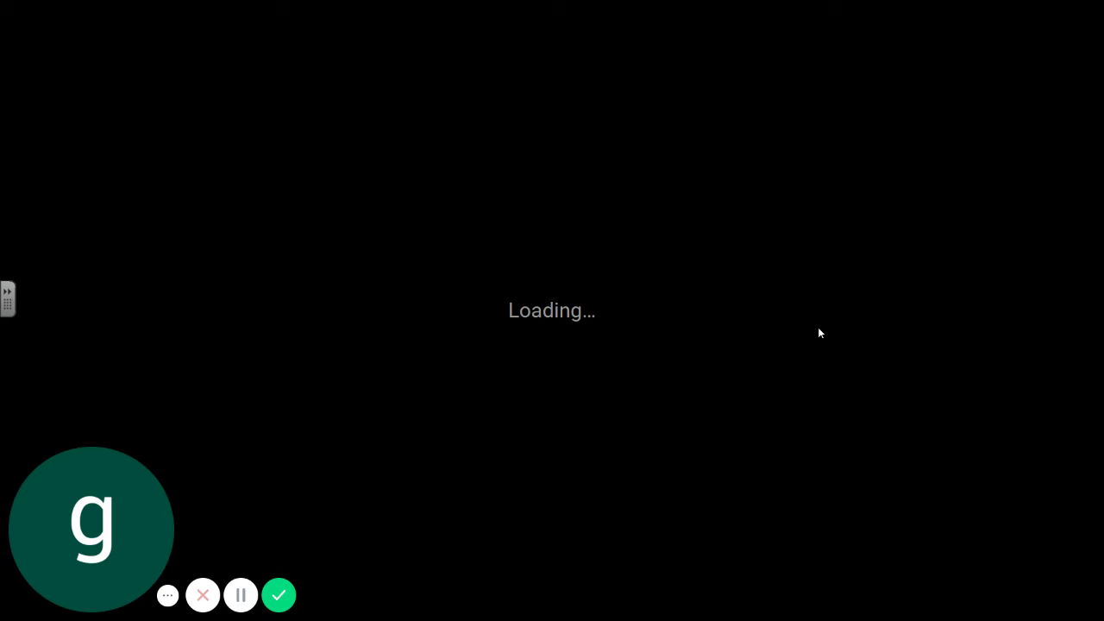
{"action": "key", "text": "Escape"}
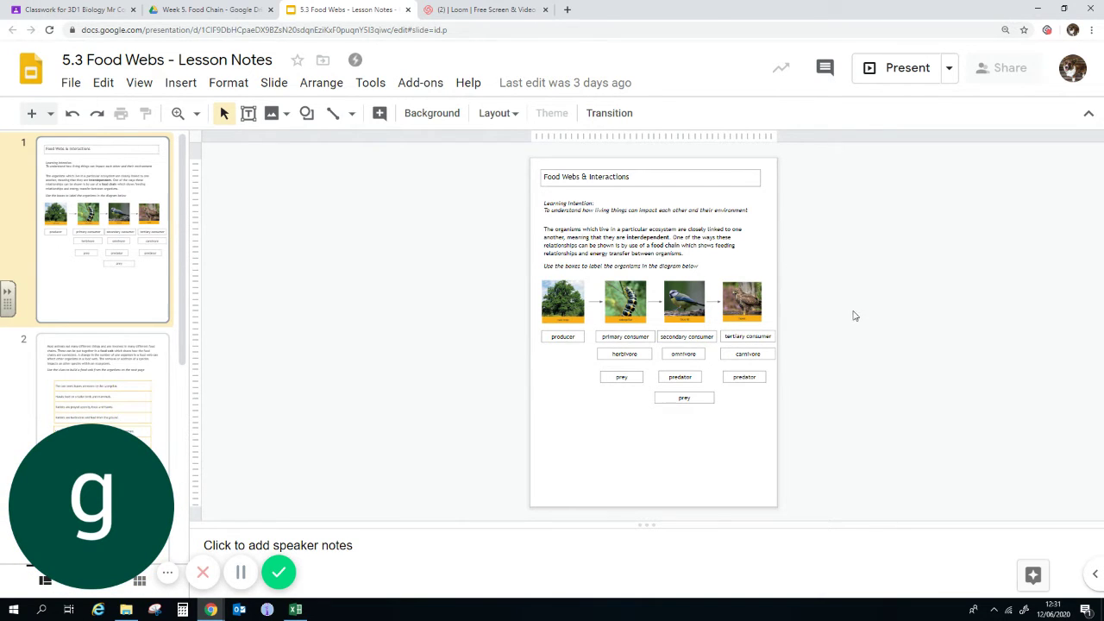
- Compare the food web clues slide with the food web diagram slide
{"action": "left_click", "coordinate": [121, 386]}
{"action": "key", "text": "Down"}
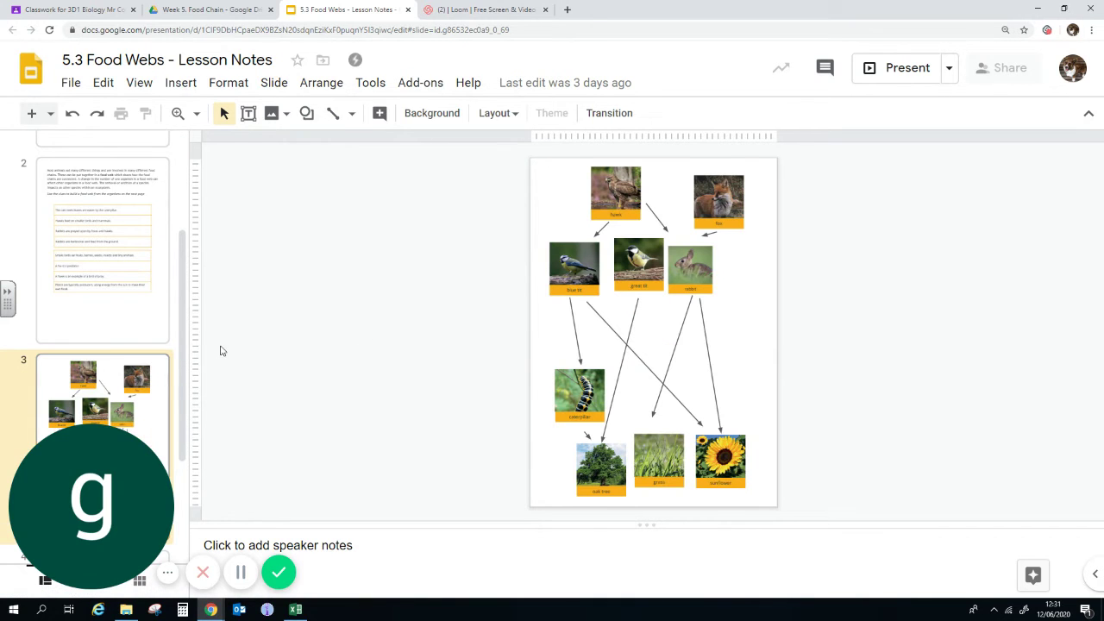
{"action": "left_click", "coordinate": [146, 276]}
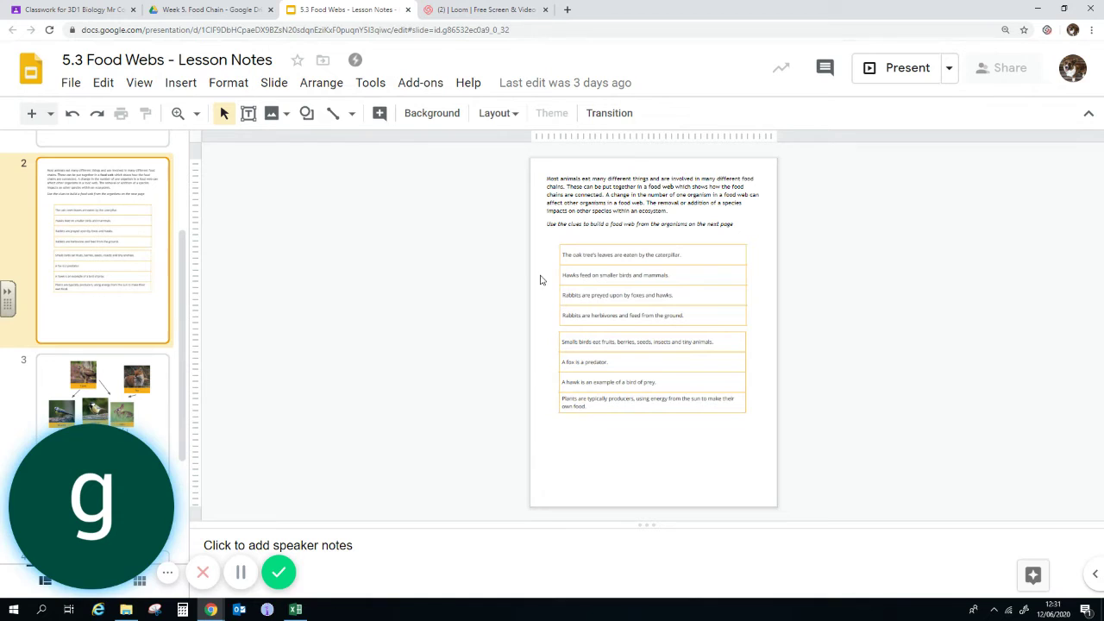
{"action": "key", "text": "Down"}
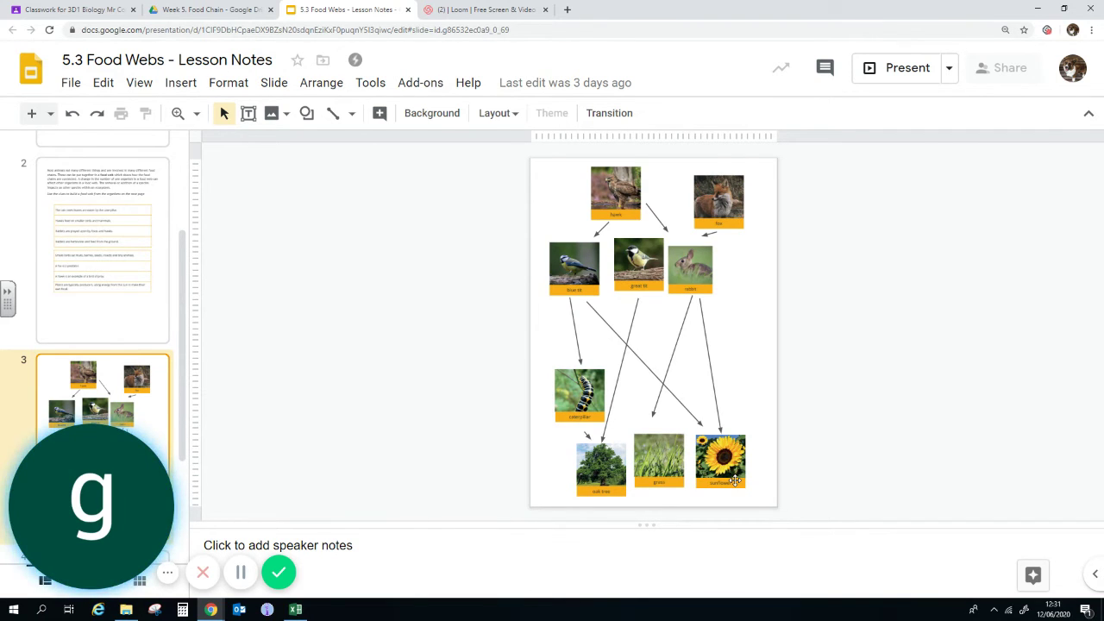
- Inspect the great tit→oak tree arrow, then settle on the slide 3 food web diagram
{"action": "left_click", "coordinate": [610, 419]}
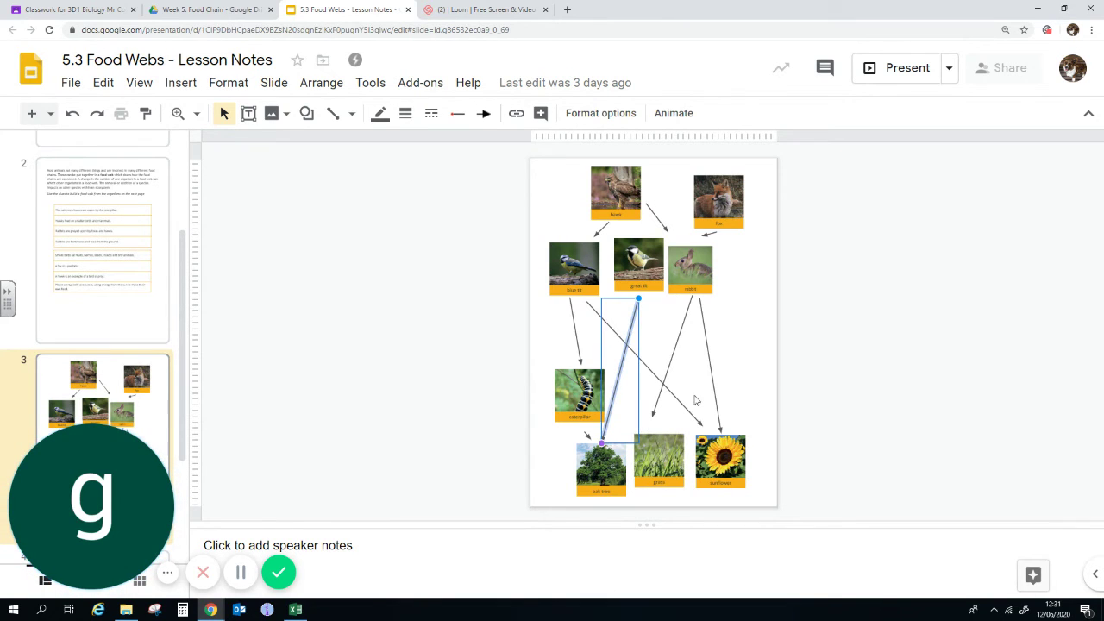
{"action": "left_click", "coordinate": [858, 367]}
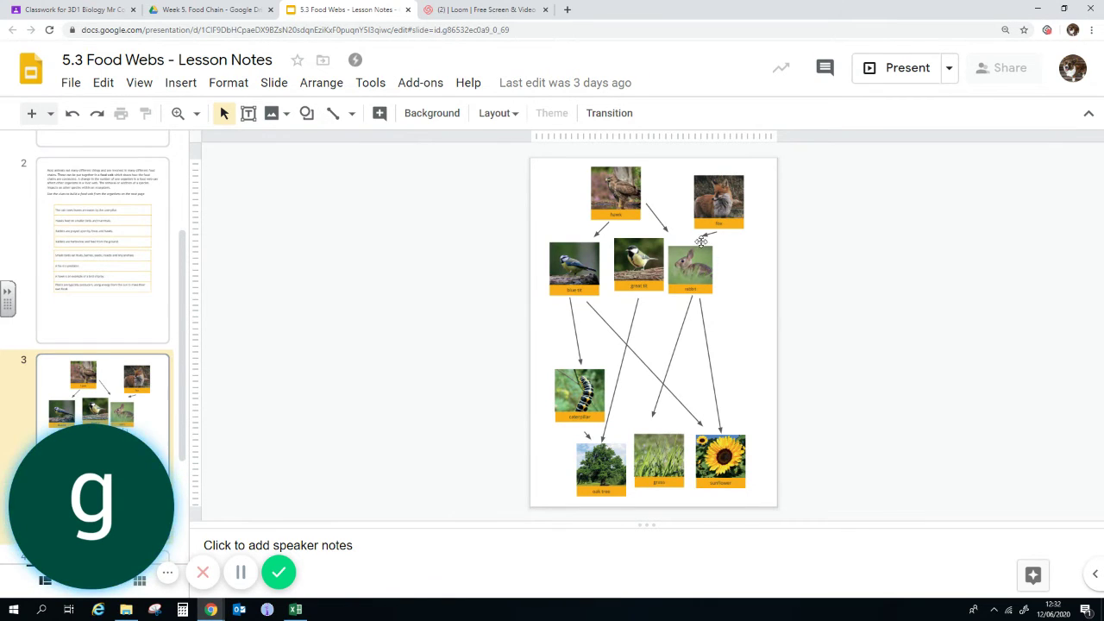
{"action": "left_click", "coordinate": [96, 242]}
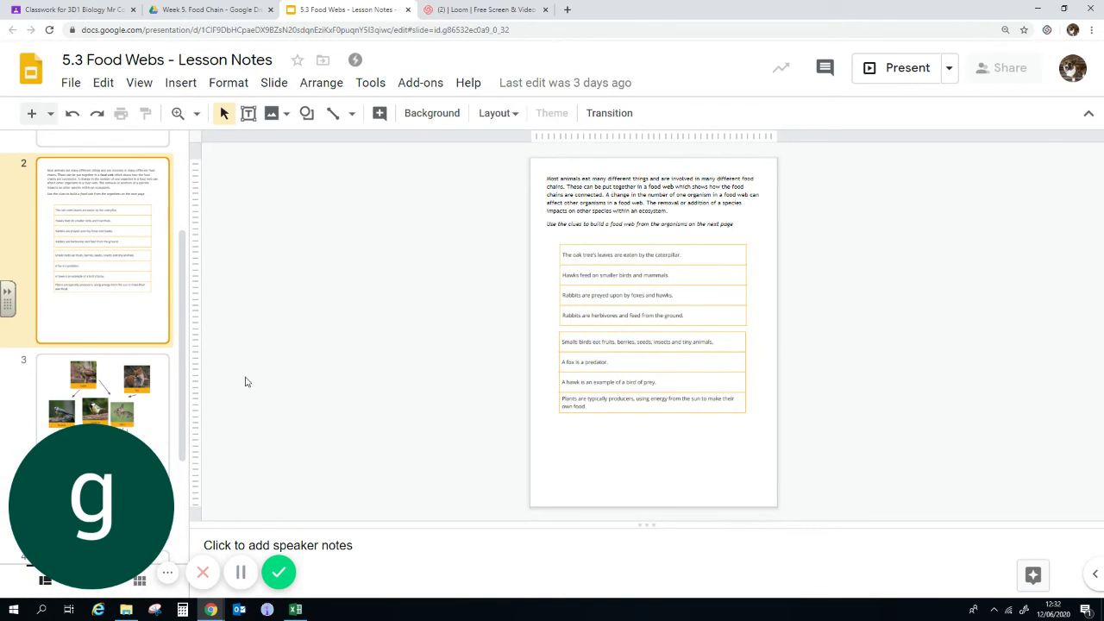
{"action": "left_click", "coordinate": [143, 392]}
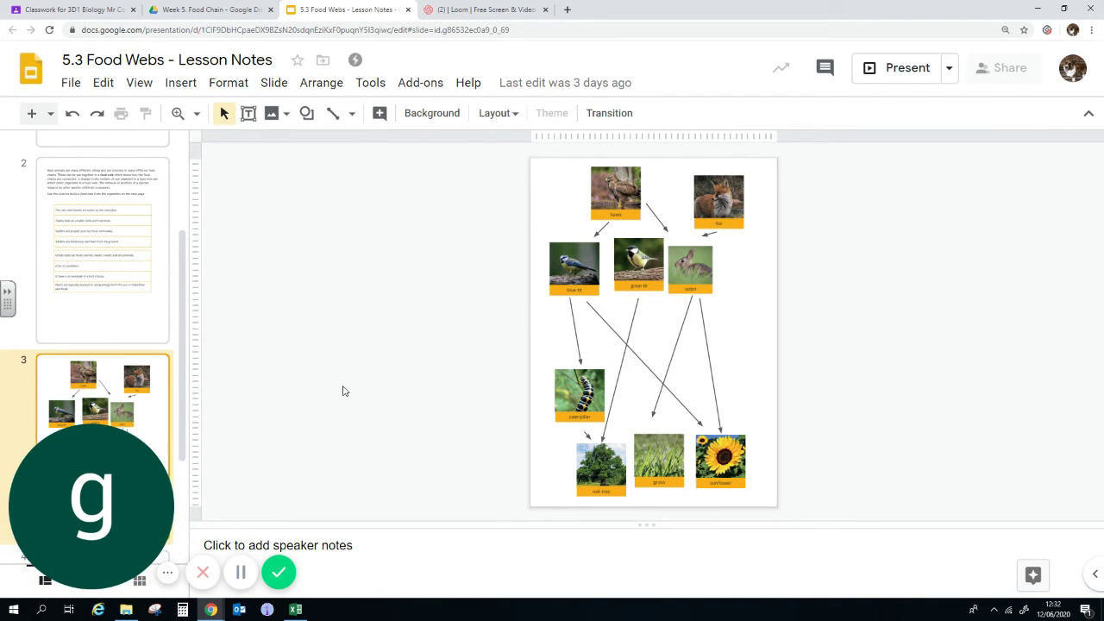
{"action": "key", "text": "Down"}
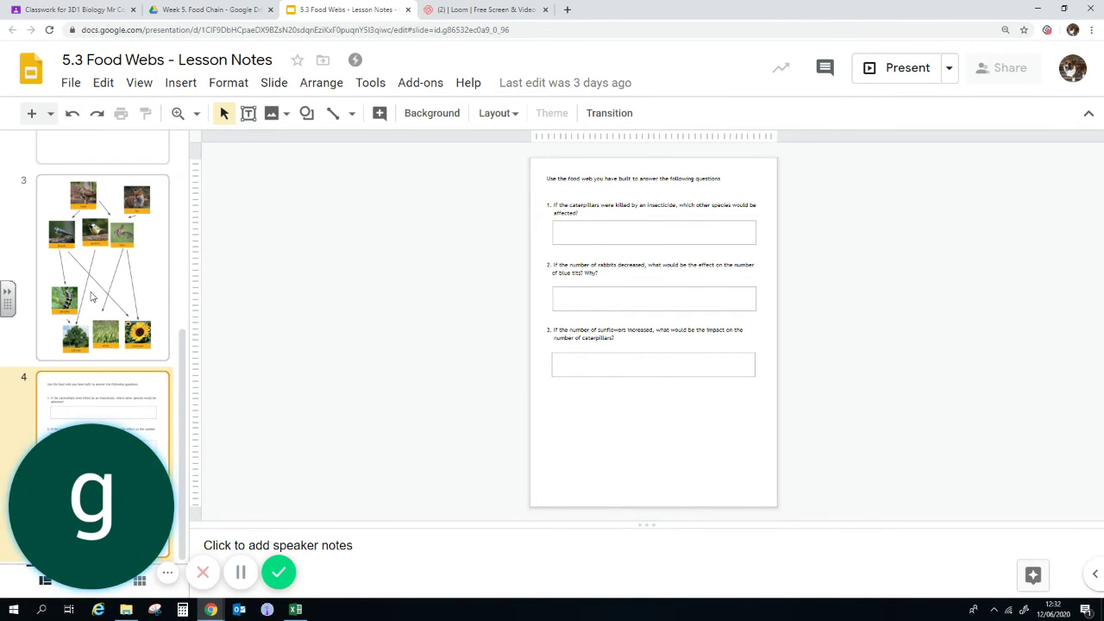
{"action": "left_click", "coordinate": [93, 298]}
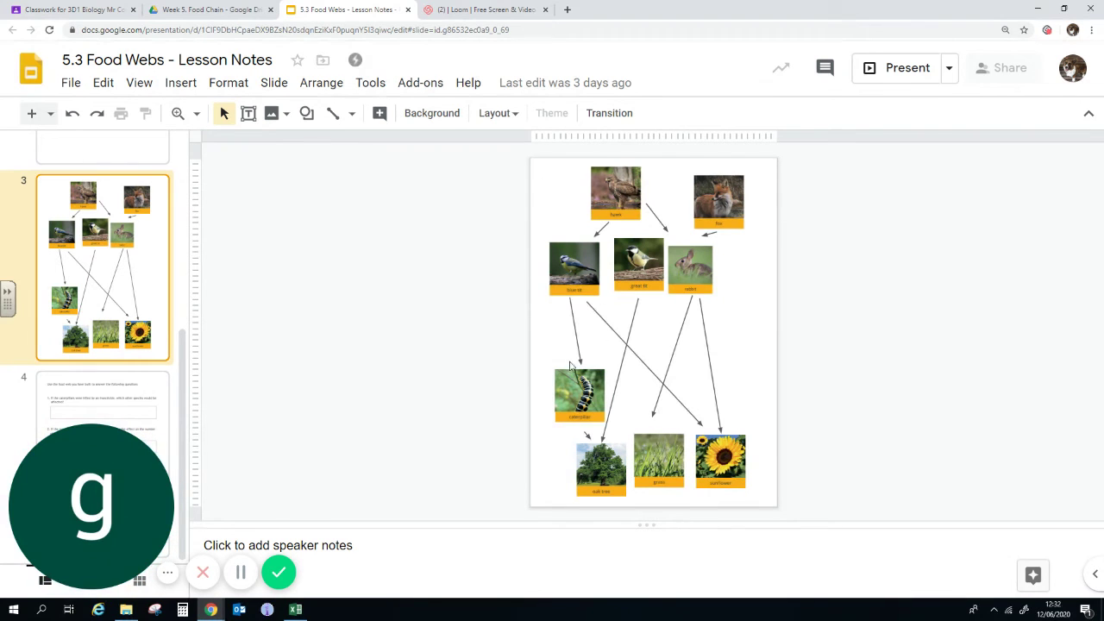
- Move the caterpillar picture off the slide and back between blue tit and oak tree
{"action": "left_click_drag", "start_coordinate": [581, 383], "coordinate": [414, 380]}
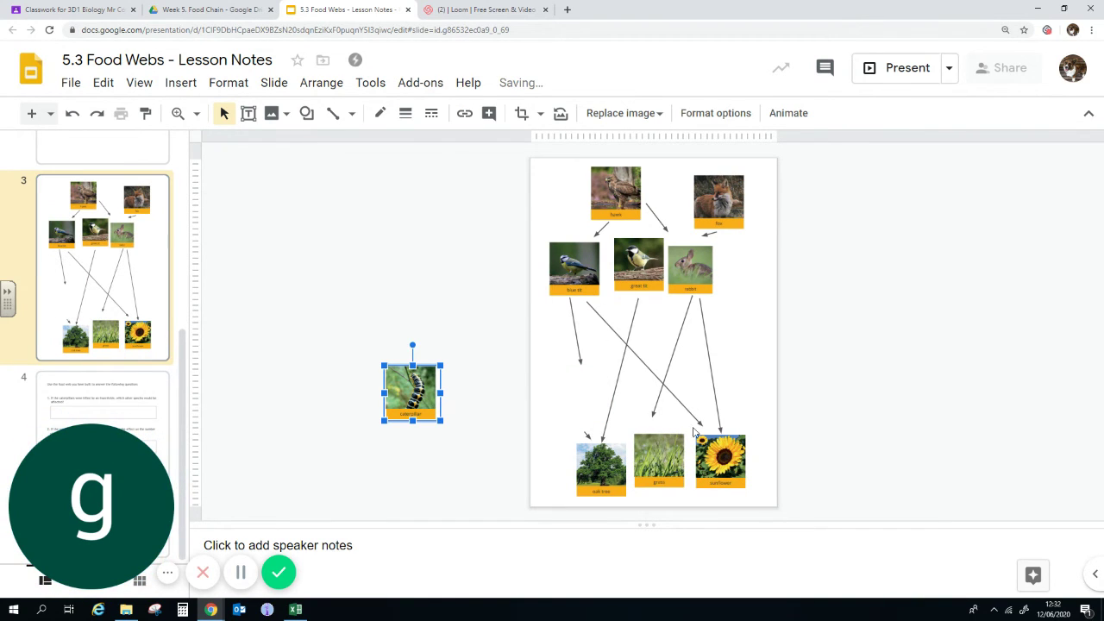
{"action": "left_click", "coordinate": [166, 408]}
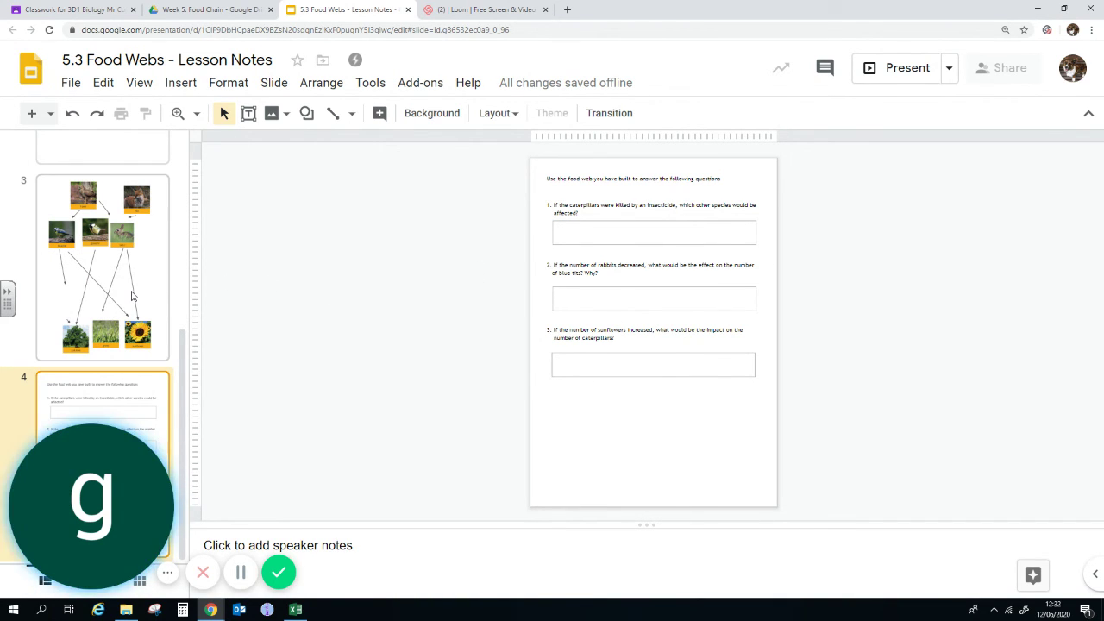
{"action": "key", "text": "Up"}
{"action": "left_click_drag", "start_coordinate": [410, 386], "coordinate": [581, 383]}
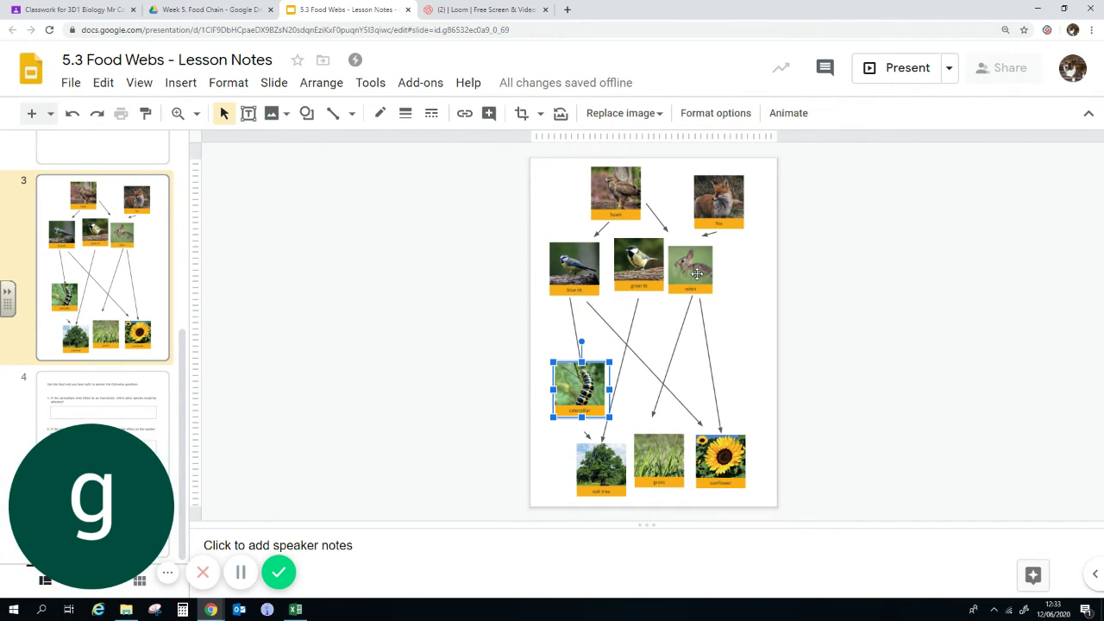
- Nudge the rabbit picture slightly right, then show the slide 4 food web questions
{"action": "mouse_move", "coordinate": [697, 274]}
{"action": "left_mouse_down"}
{"action": "mouse_move", "coordinate": [835, 269]}
{"action": "mouse_move", "coordinate": [699, 268]}
{"action": "left_mouse_up"}
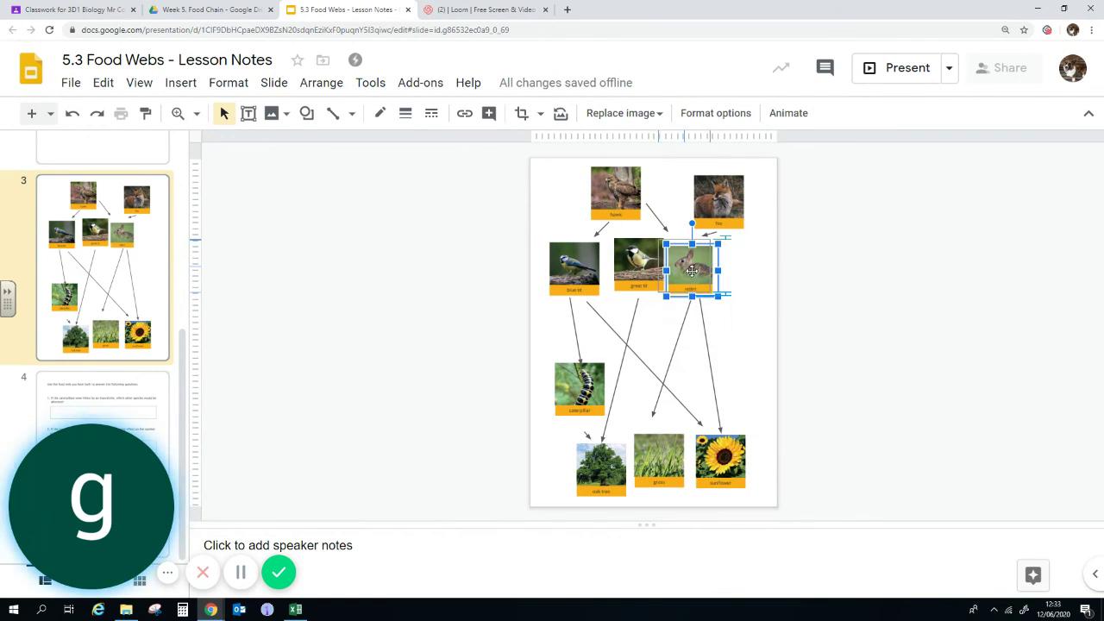
{"action": "left_click", "coordinate": [559, 268]}
{"action": "mouse_move", "coordinate": [690, 274]}
{"action": "left_mouse_down"}
{"action": "mouse_move", "coordinate": [841, 278]}
{"action": "mouse_move", "coordinate": [697, 271]}
{"action": "mouse_move", "coordinate": [709, 271]}
{"action": "left_mouse_up"}
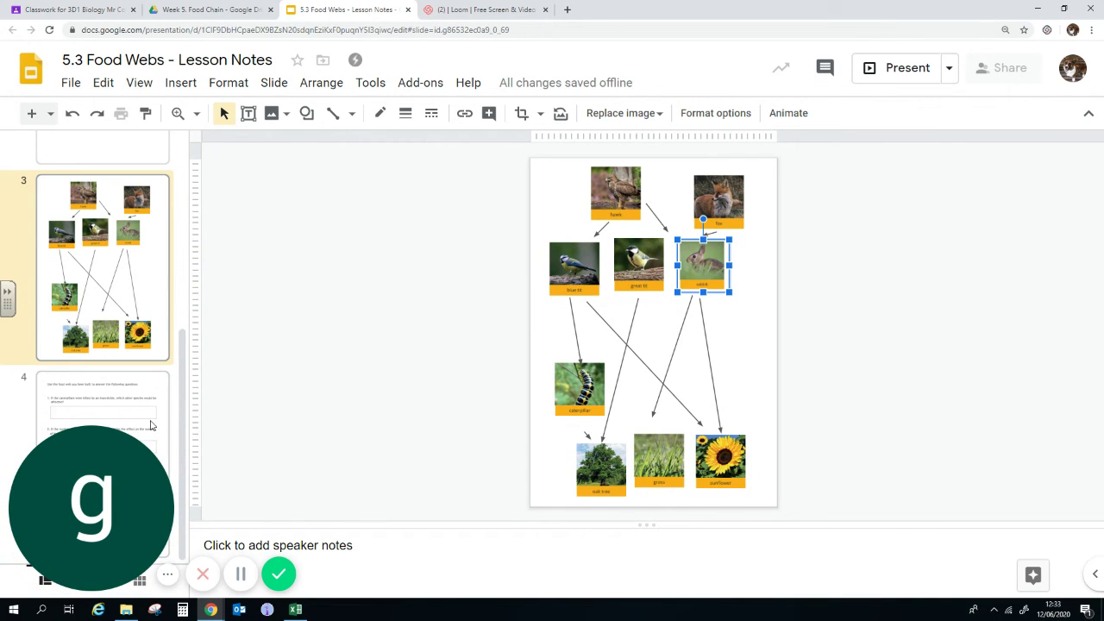
{"action": "left_click", "coordinate": [128, 385]}
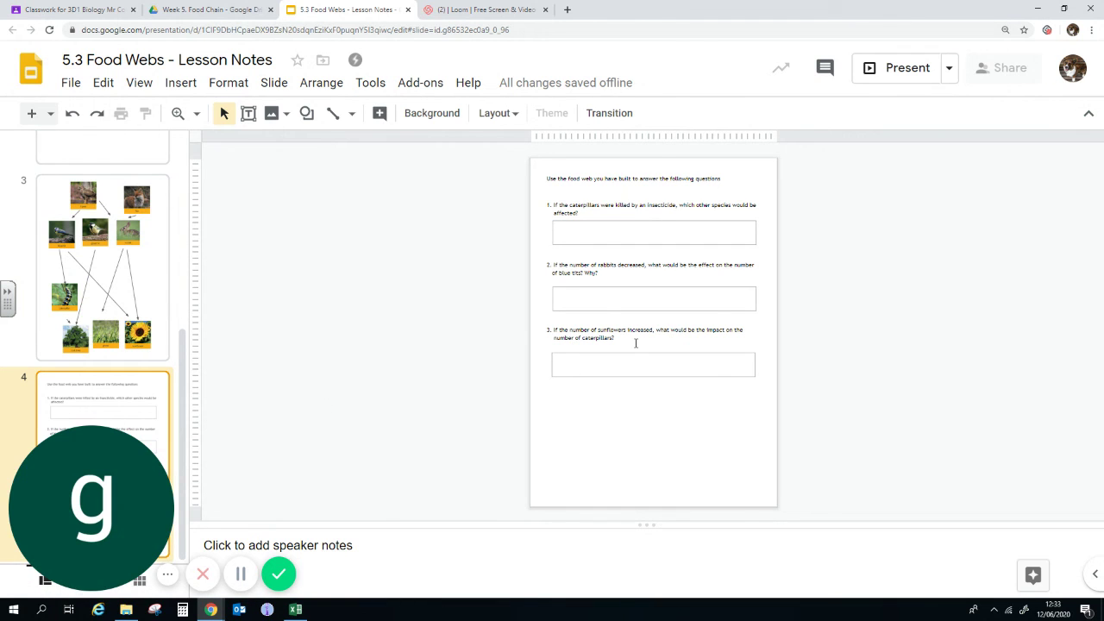
- Switch between the slide 3 diagram and slide 4 questions, ending on the diagram
{"action": "left_click", "coordinate": [108, 302]}
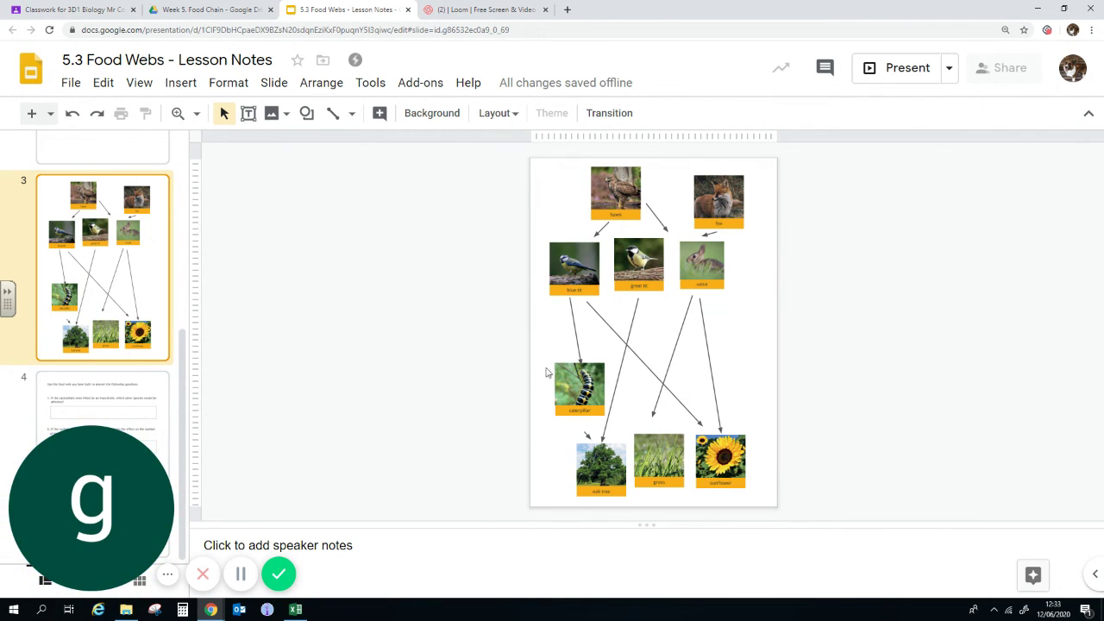
{"action": "left_click", "coordinate": [163, 405]}
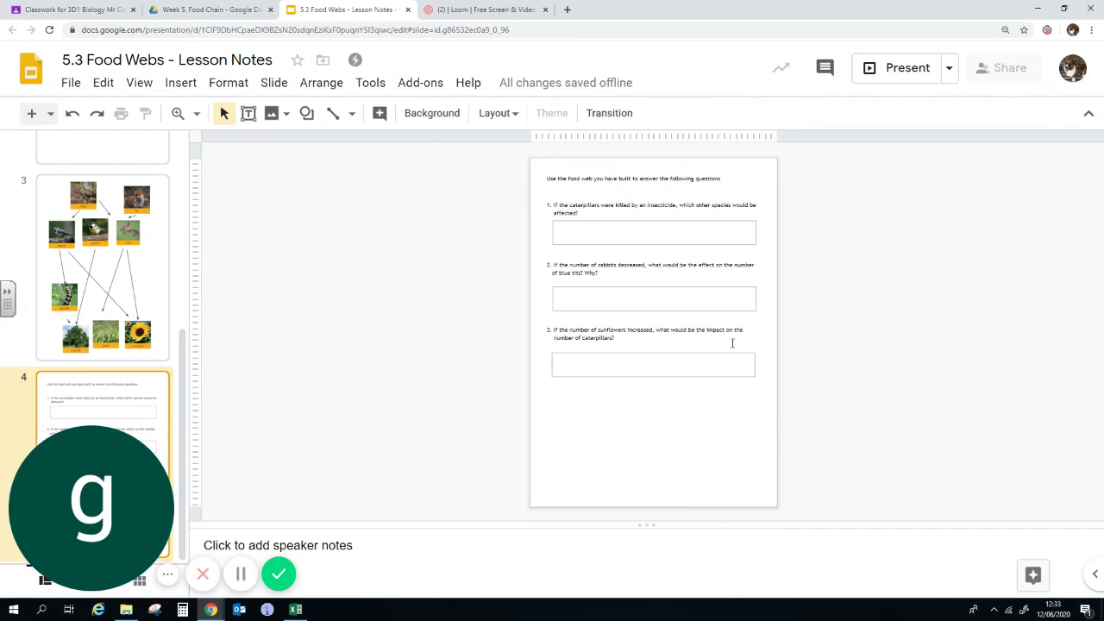
{"action": "left_click", "coordinate": [111, 287]}
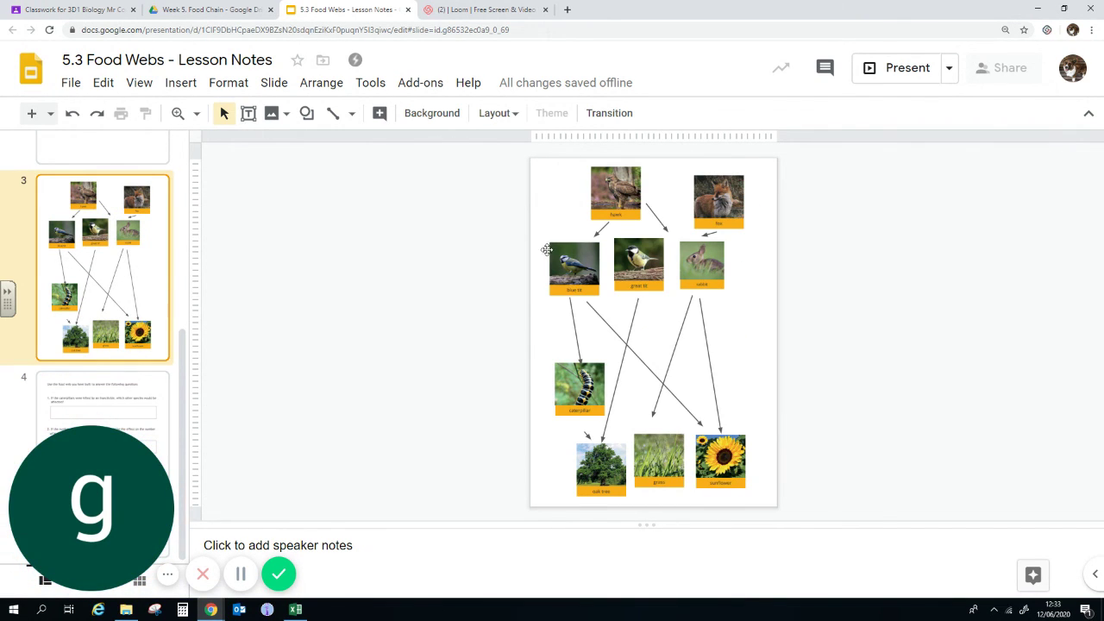